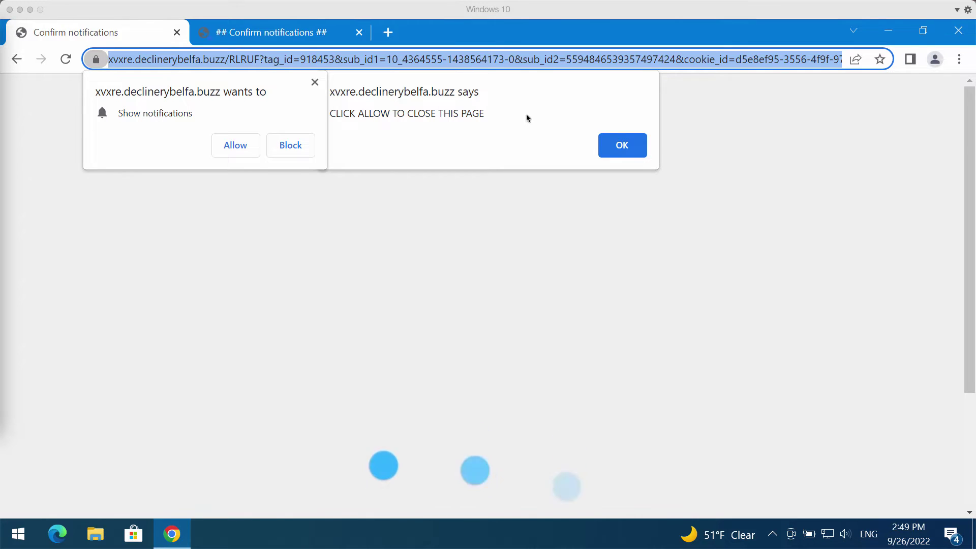
Step: Dismiss the page's alert and allow xvxre.declinerybelfa.buzz to show notifications
{"action": "left_click", "coordinate": [641, 151]}
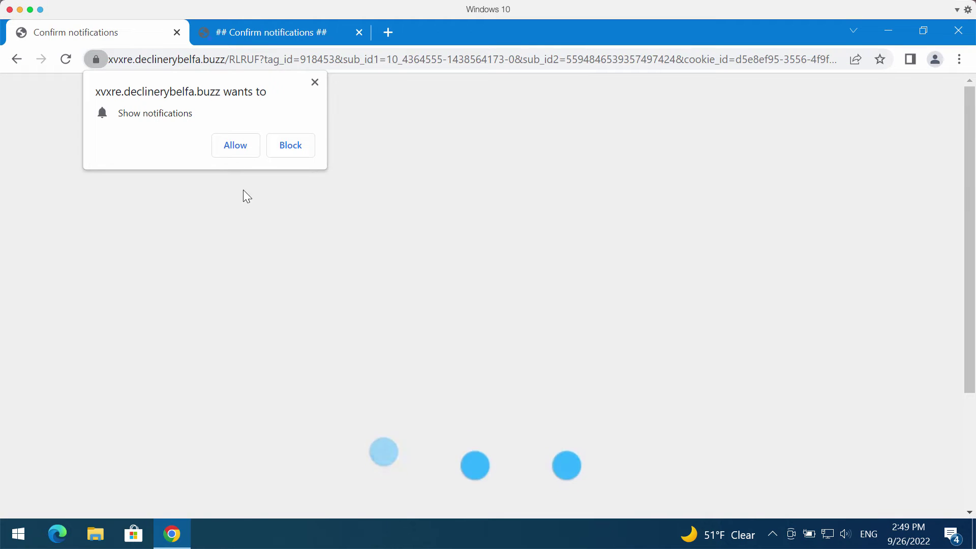
{"action": "left_click", "coordinate": [239, 149]}
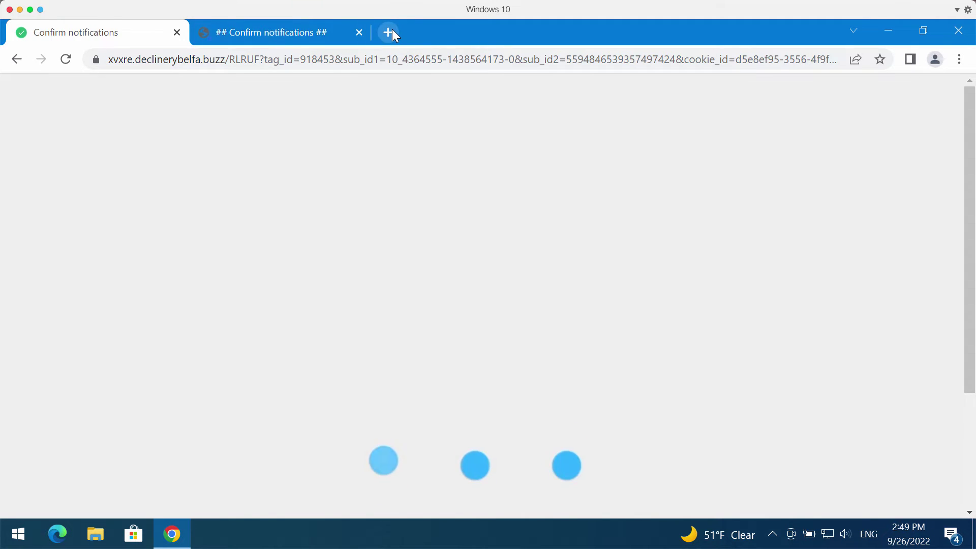
Step: Open the browser's Site settings within the Privacy and security settings
{"action": "left_click", "coordinate": [960, 59]}
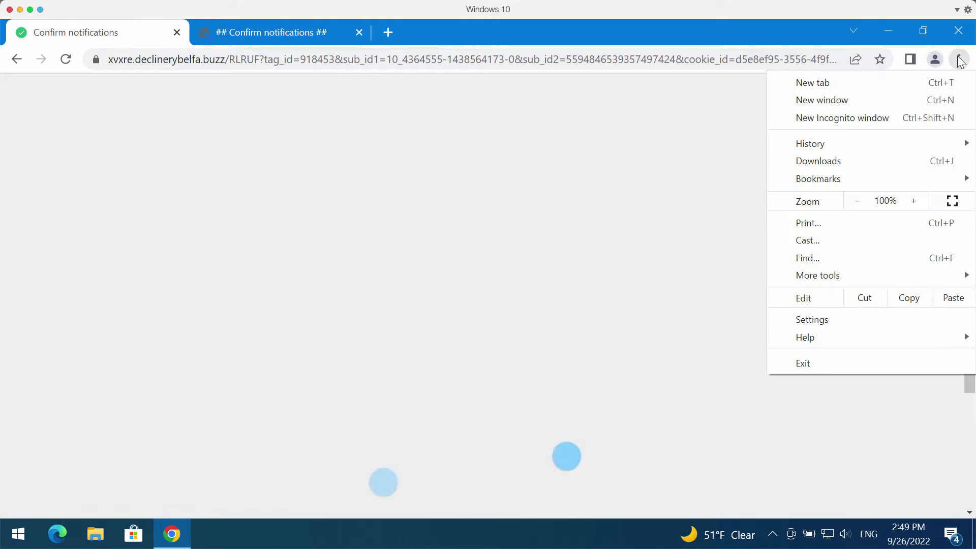
{"action": "left_click", "coordinate": [848, 320]}
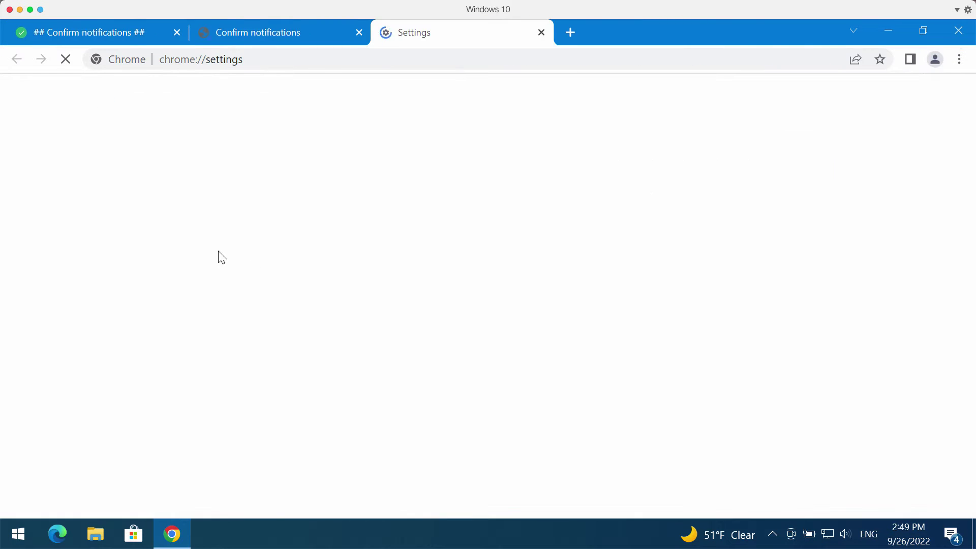
{"action": "left_click", "coordinate": [63, 212]}
{"action": "scroll", "coordinate": [414, 453], "scroll_direction": "down", "scroll_amount": 1}
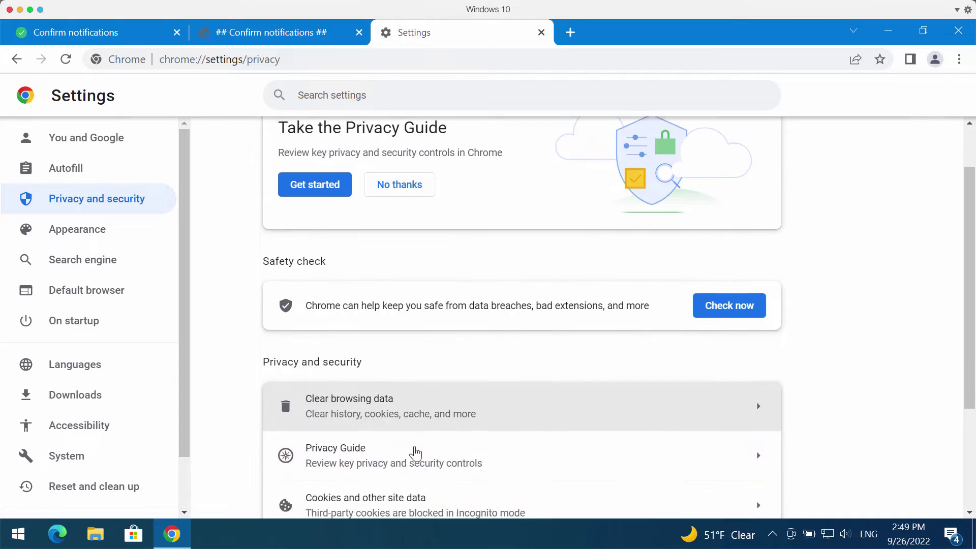
{"action": "scroll", "coordinate": [408, 456], "scroll_direction": "down", "scroll_amount": 3}
{"action": "left_click", "coordinate": [342, 447]}
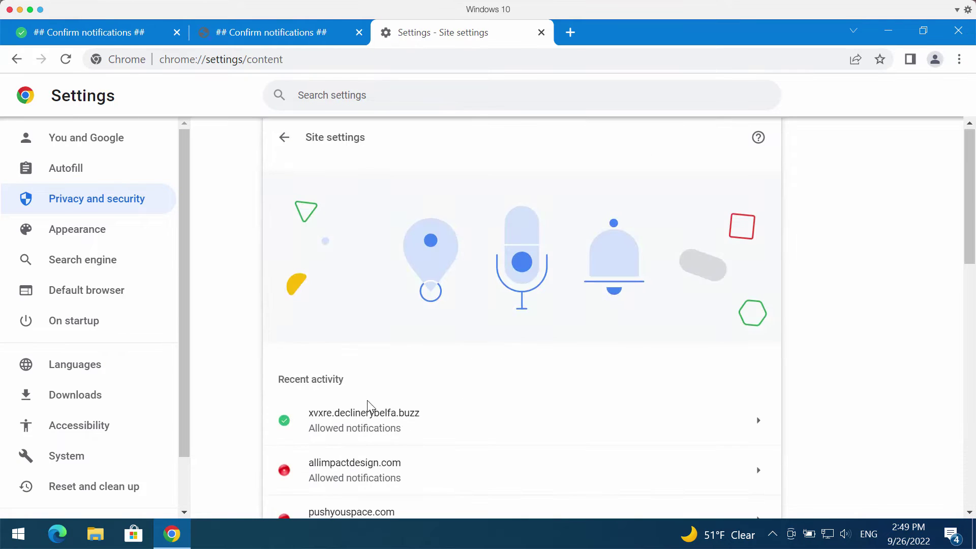
Step: Open the Notifications permission and bring up the list of sites allowed to send notifications
{"action": "scroll", "coordinate": [368, 406], "scroll_direction": "down", "scroll_amount": 4}
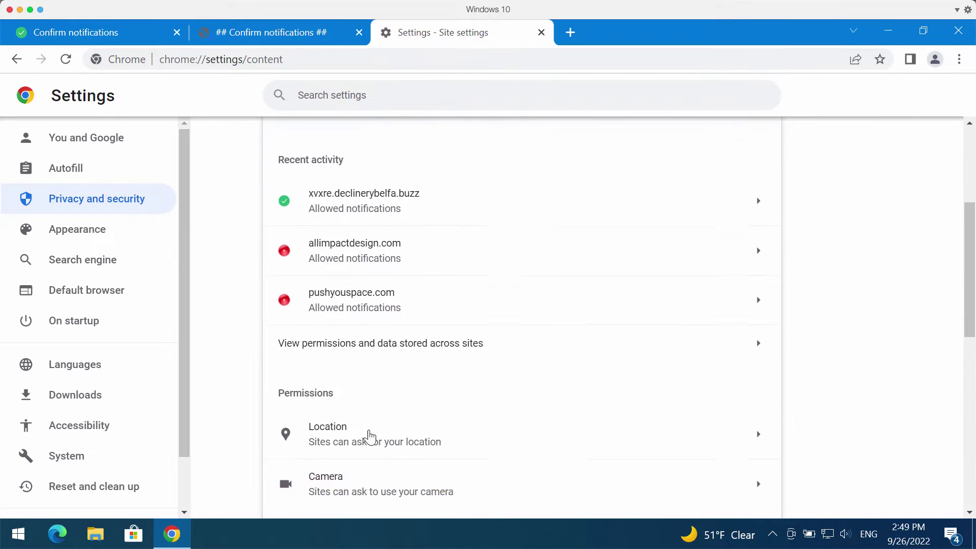
{"action": "scroll", "coordinate": [369, 437], "scroll_direction": "down", "scroll_amount": 2}
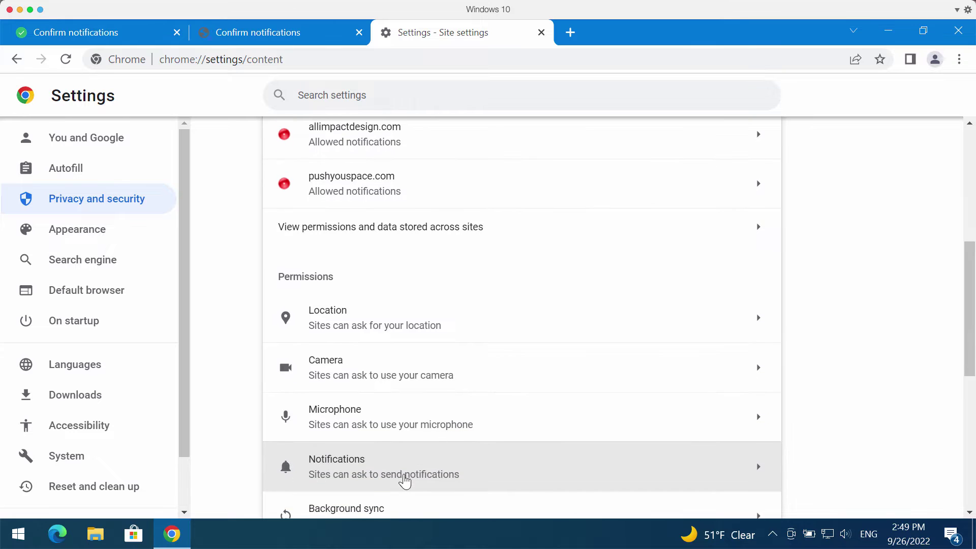
{"action": "left_click", "coordinate": [405, 480]}
{"action": "scroll", "coordinate": [445, 438], "scroll_direction": "down", "scroll_amount": 5}
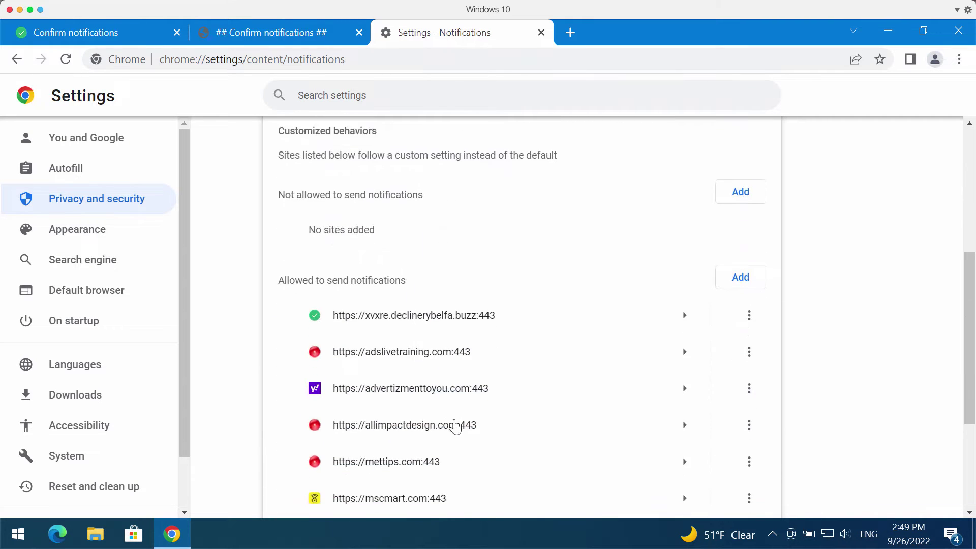
{"action": "scroll", "coordinate": [455, 426], "scroll_direction": "down", "scroll_amount": 2}
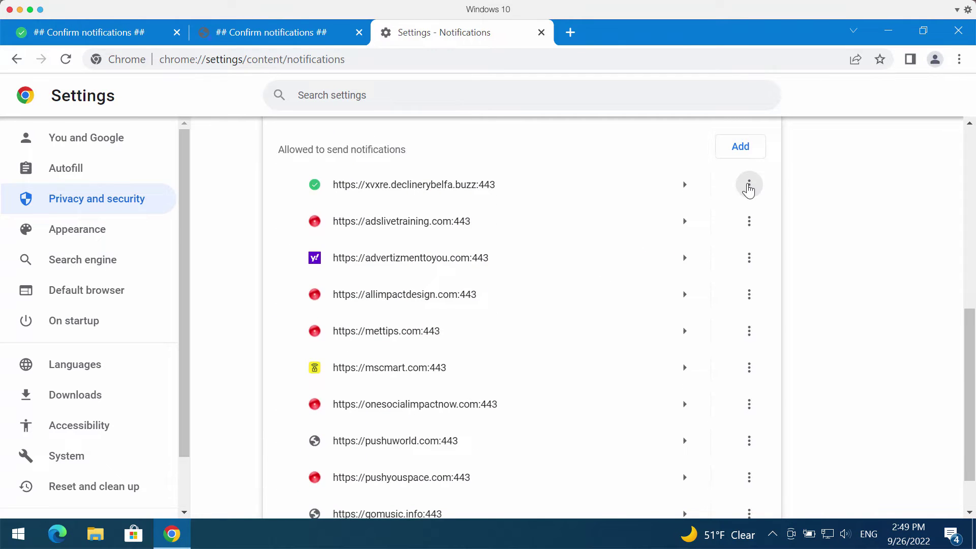
Step: Remove xvxre.declinerybelfa.buzz, adslivetraining.com and advertizmenttoyou.com from the sites allowed to send notifications
{"action": "left_click", "coordinate": [749, 187]}
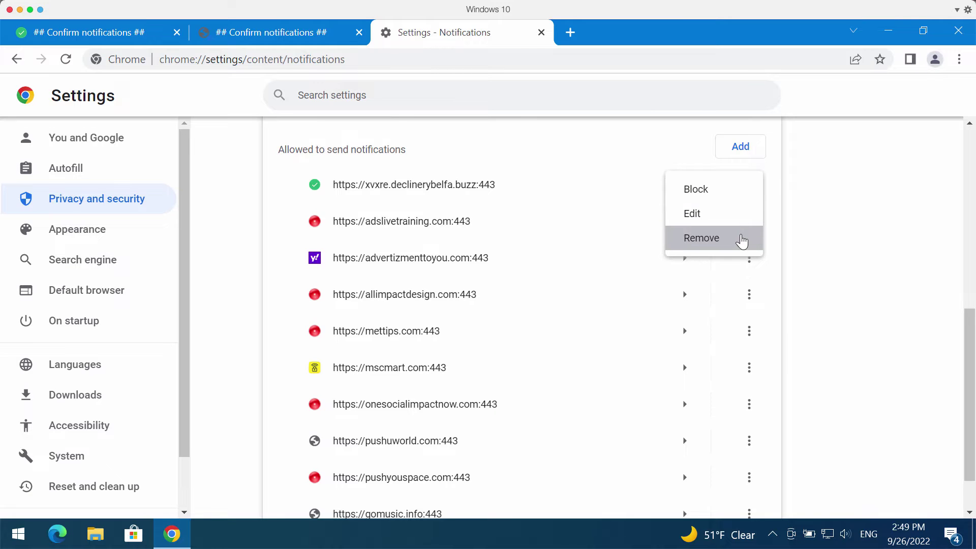
{"action": "left_click", "coordinate": [742, 239]}
{"action": "left_click", "coordinate": [750, 186]}
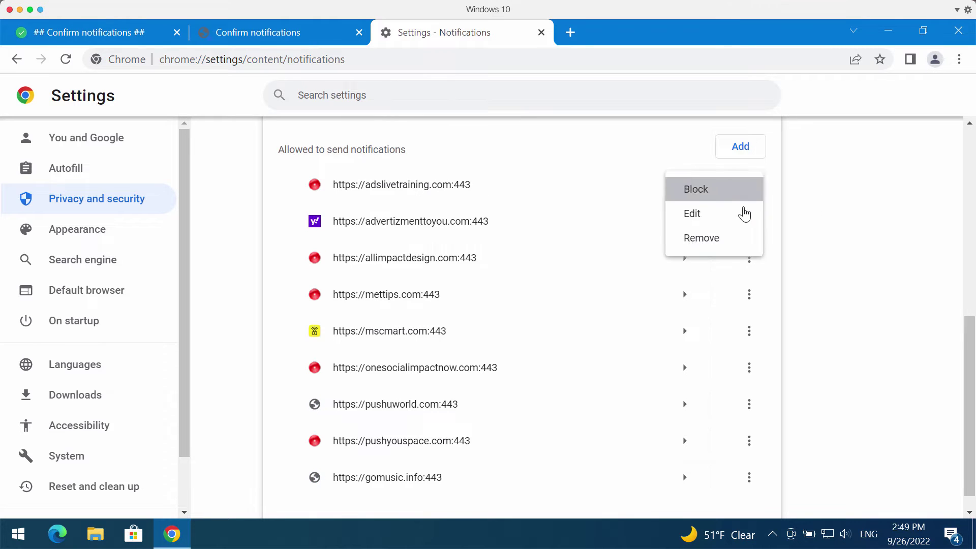
{"action": "left_click", "coordinate": [735, 242]}
{"action": "left_click", "coordinate": [748, 200]}
{"action": "left_click", "coordinate": [737, 249]}
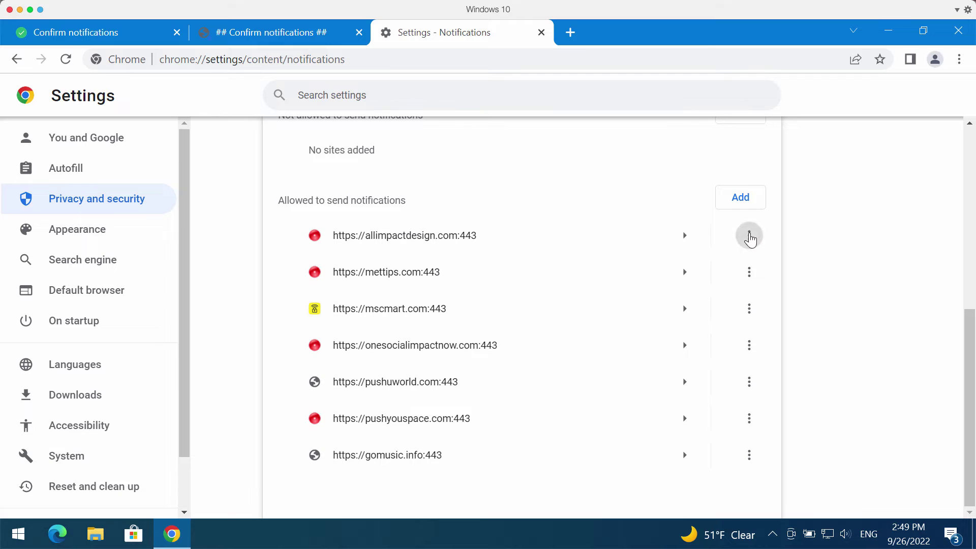
Step: Remove allimpactdesign.com, mettips.com, mscmart.com and onesocialimpactnow.com from the sites allowed to send notifications
{"action": "left_click", "coordinate": [750, 237]}
{"action": "left_click", "coordinate": [730, 289]}
{"action": "left_click", "coordinate": [749, 273]}
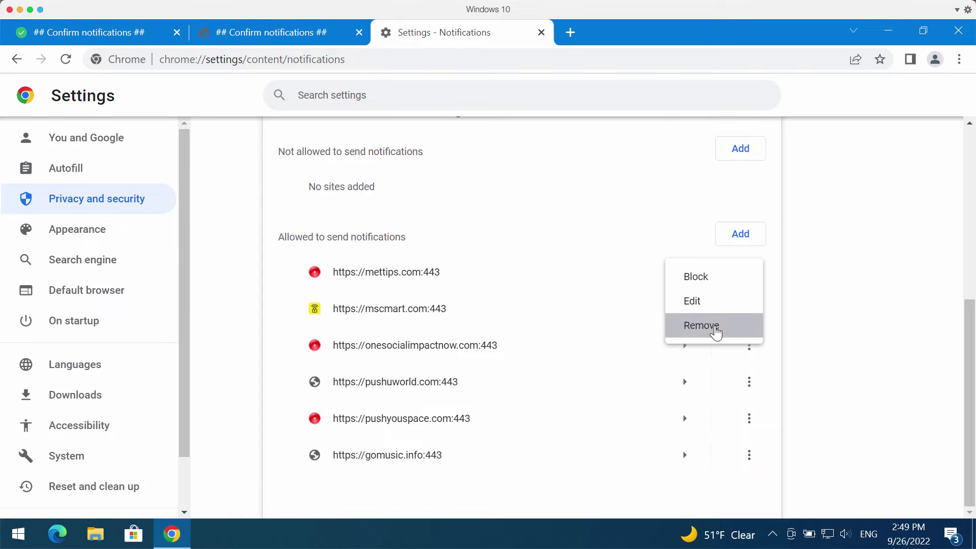
{"action": "left_click", "coordinate": [717, 331]}
{"action": "left_click", "coordinate": [748, 307]}
{"action": "left_click", "coordinate": [731, 425]}
{"action": "left_click", "coordinate": [749, 346]}
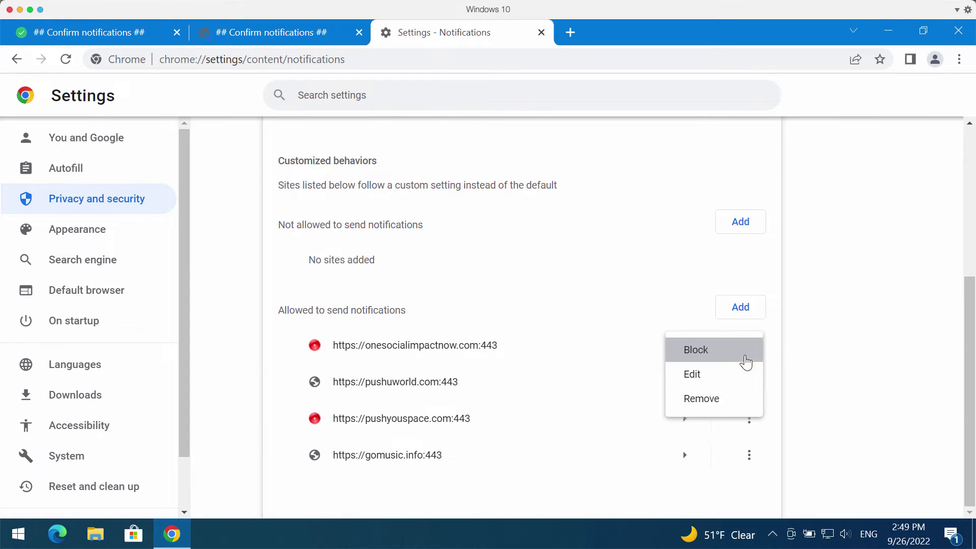
{"action": "left_click", "coordinate": [718, 400]}
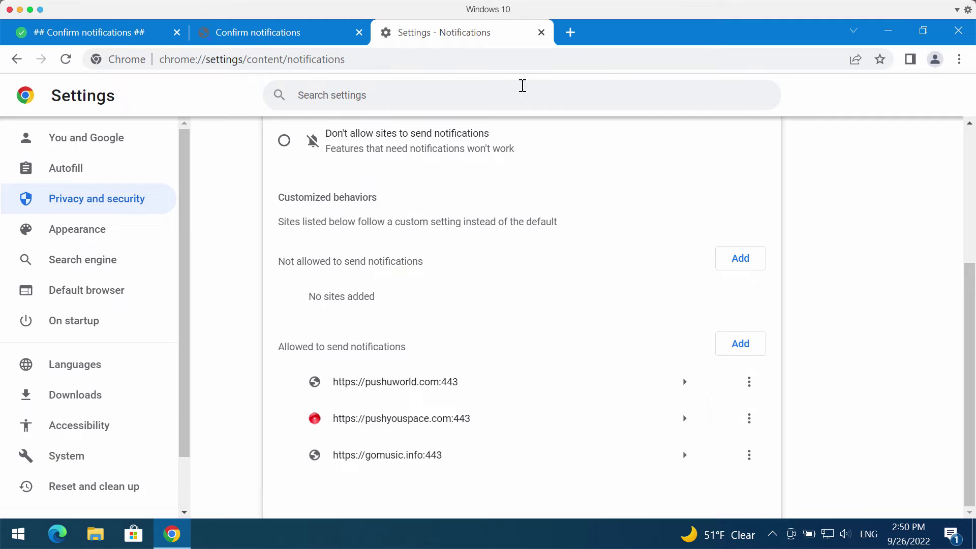
Step: Load combocleaner.com in place of the settings page and close the first Confirm notifications tab
{"action": "left_click", "coordinate": [283, 66]}
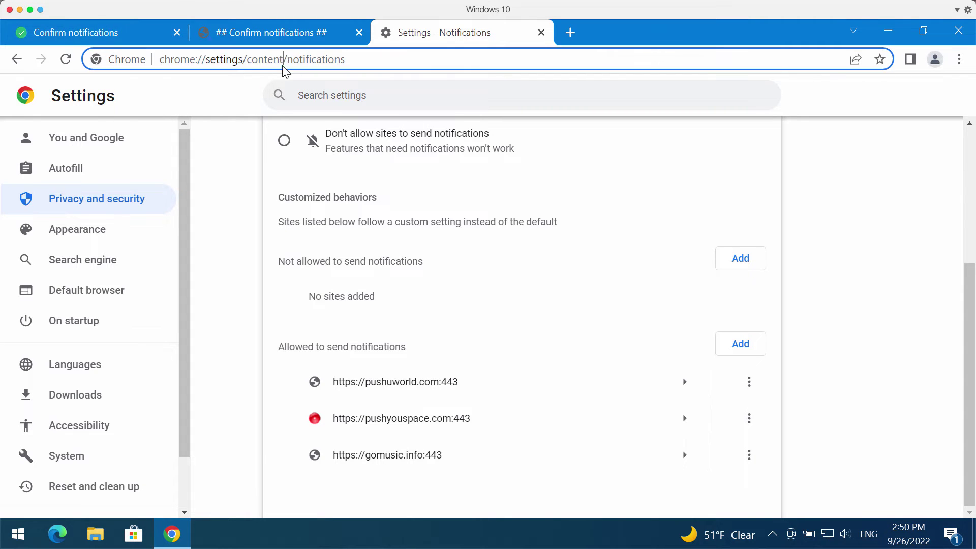
{"action": "key", "text": "ctrl+a"}
{"action": "type", "text": "c"}
{"action": "key", "text": "Return"}
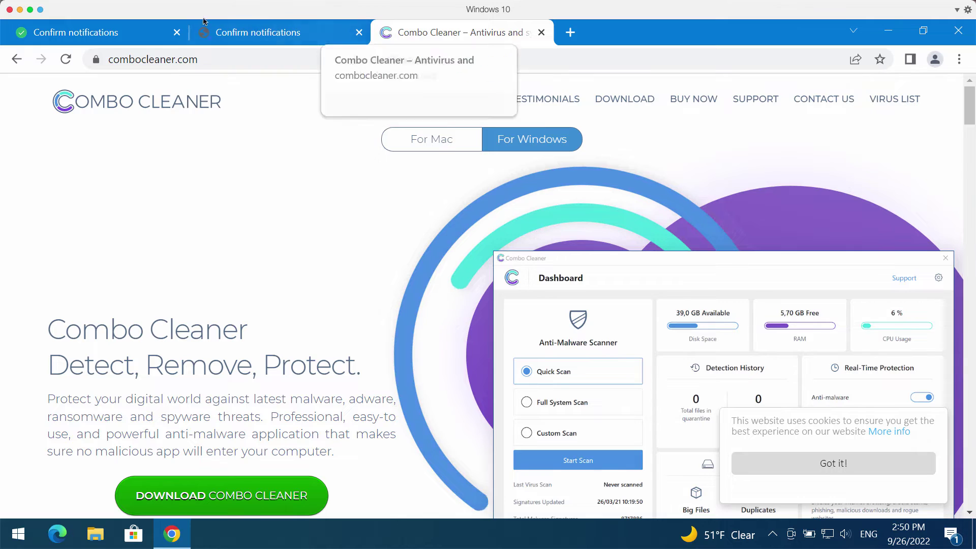
{"action": "left_click", "coordinate": [175, 31]}
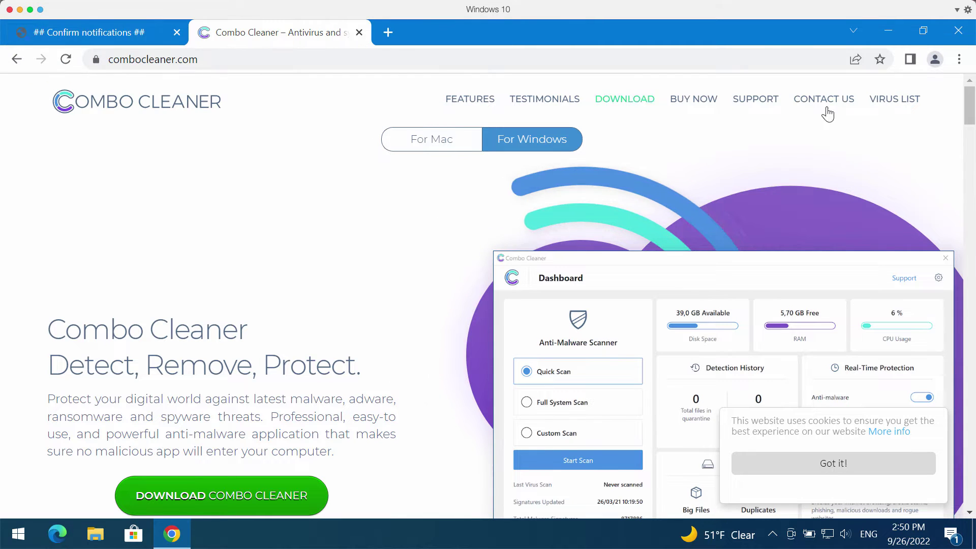
Step: Minimize the browser, launch Combo Cleaner from the desktop and start a Quick Scan
{"action": "left_click", "coordinate": [891, 32]}
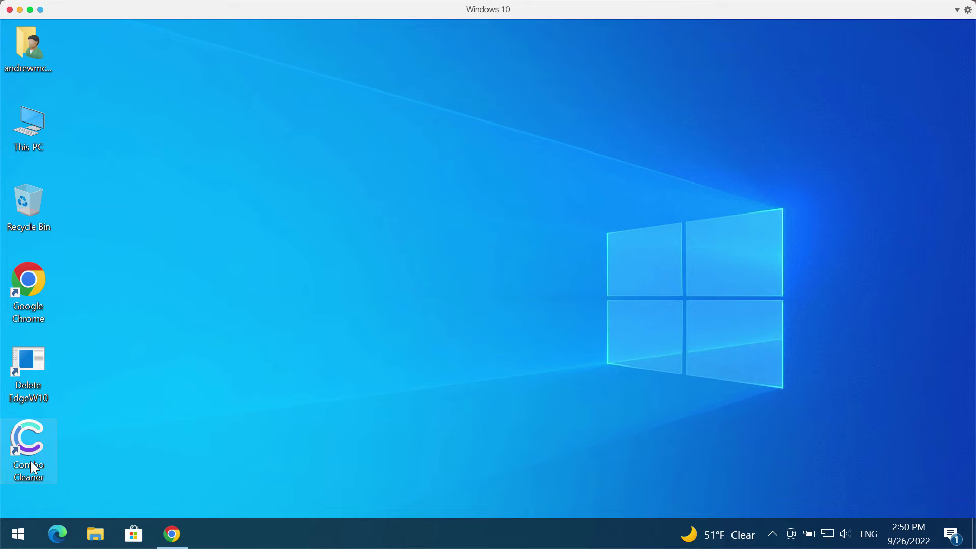
{"action": "double_click", "coordinate": [30, 462]}
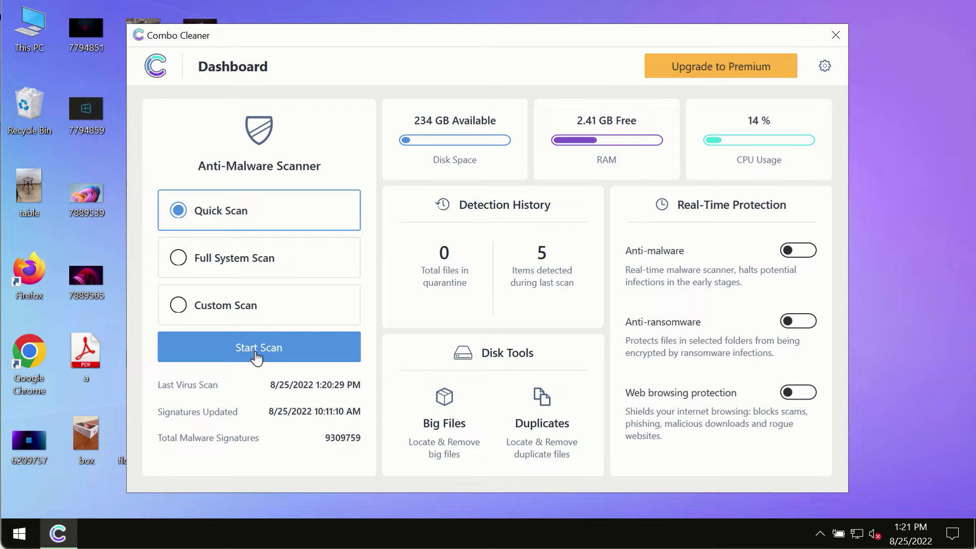
{"action": "left_click", "coordinate": [280, 353]}
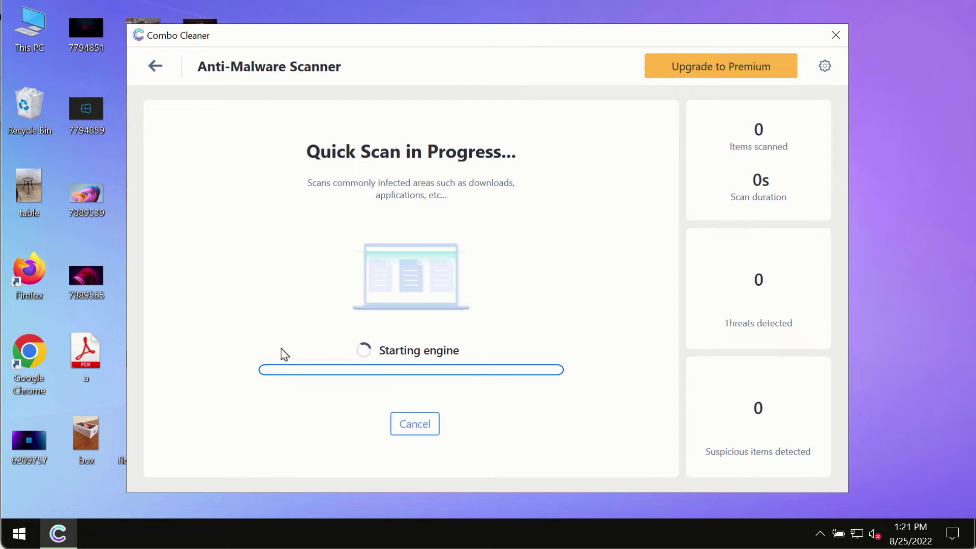
Step: Review the dashboard and the General and Anti-Ransomware settings during the Quick Scan, ending on the scan progress
{"action": "left_click", "coordinate": [155, 69]}
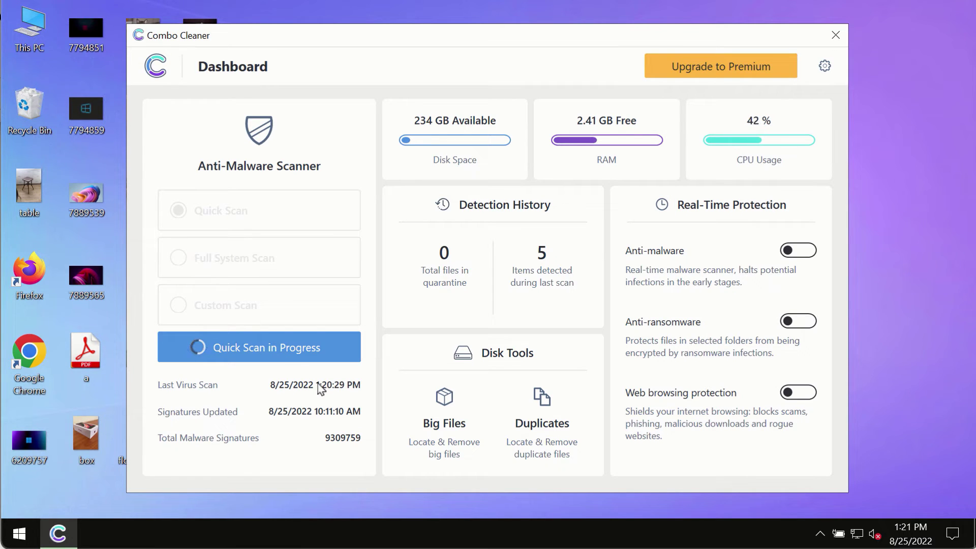
{"action": "left_click", "coordinate": [271, 345]}
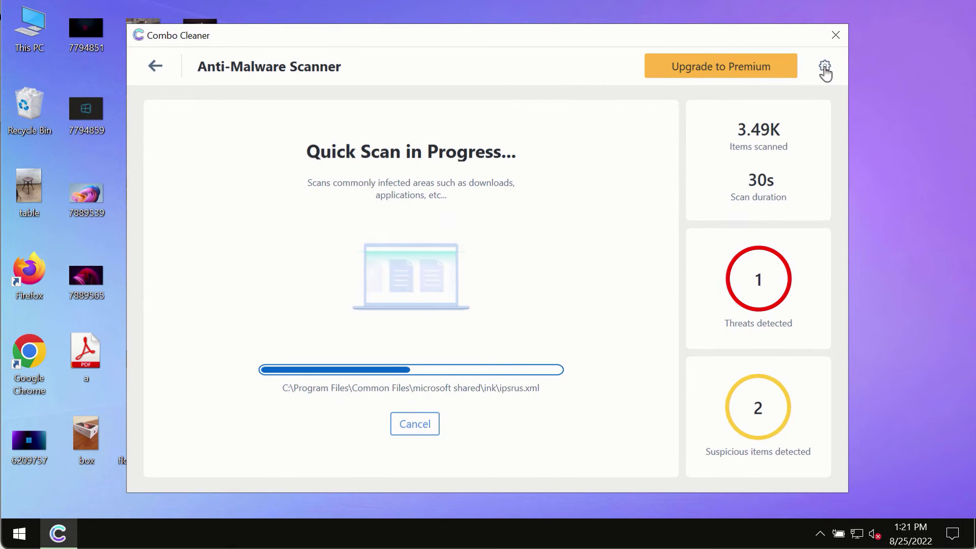
{"action": "left_click", "coordinate": [825, 68]}
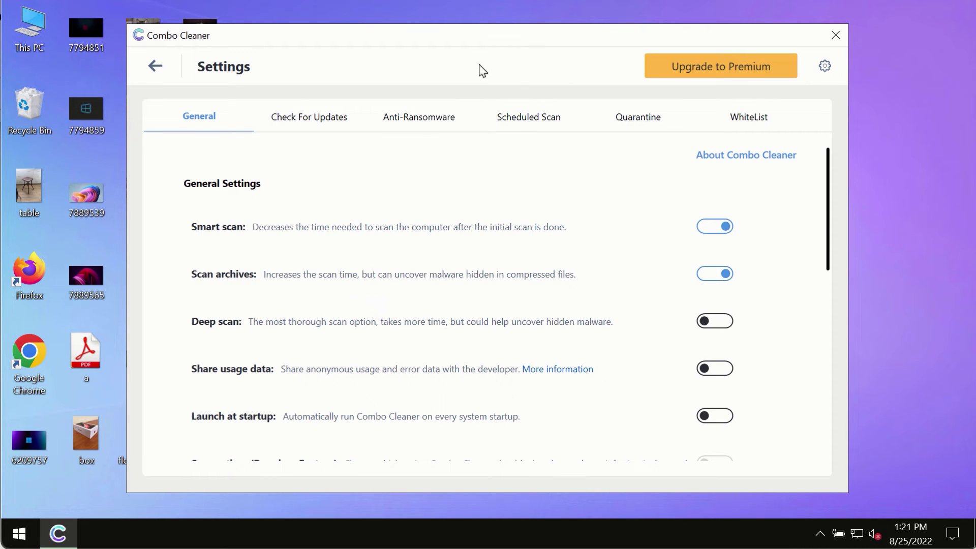
{"action": "left_click", "coordinate": [407, 122]}
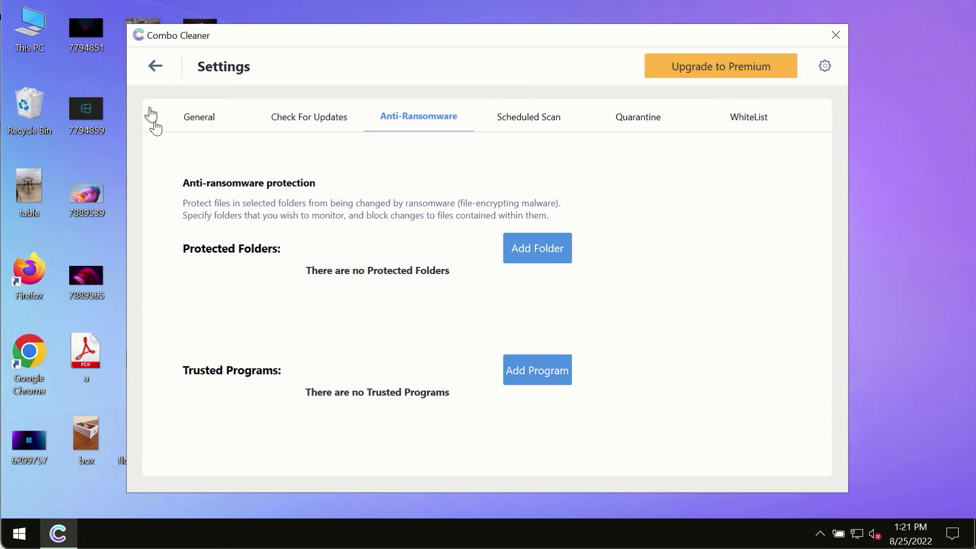
{"action": "left_click", "coordinate": [155, 67]}
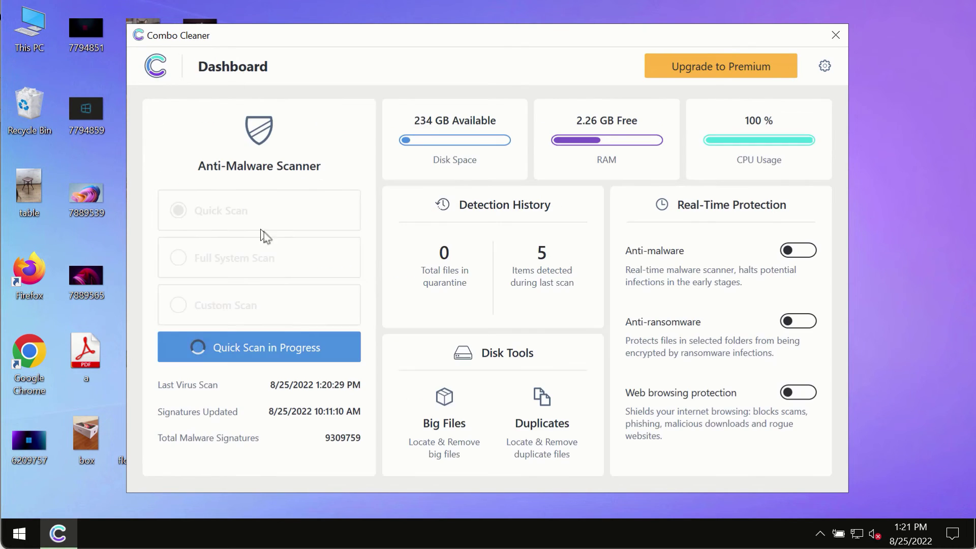
{"action": "left_click", "coordinate": [304, 348]}
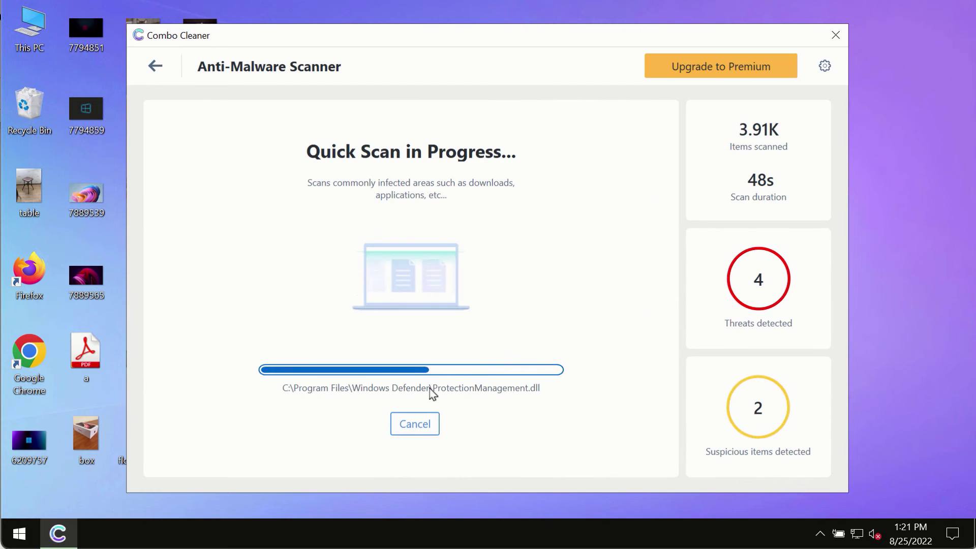